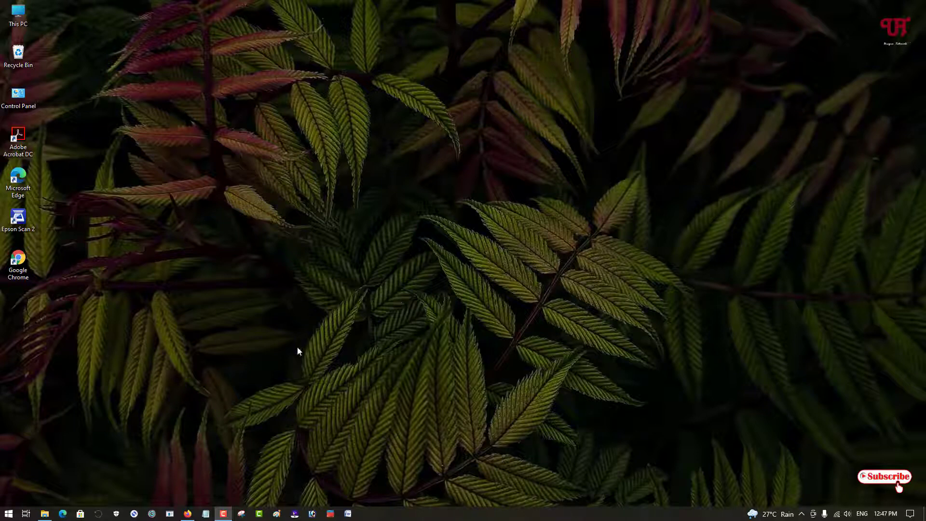
Step: Bring Firefox back and open the Faster3ck/Converseen GitHub repository from the converseen results
click(191, 514)
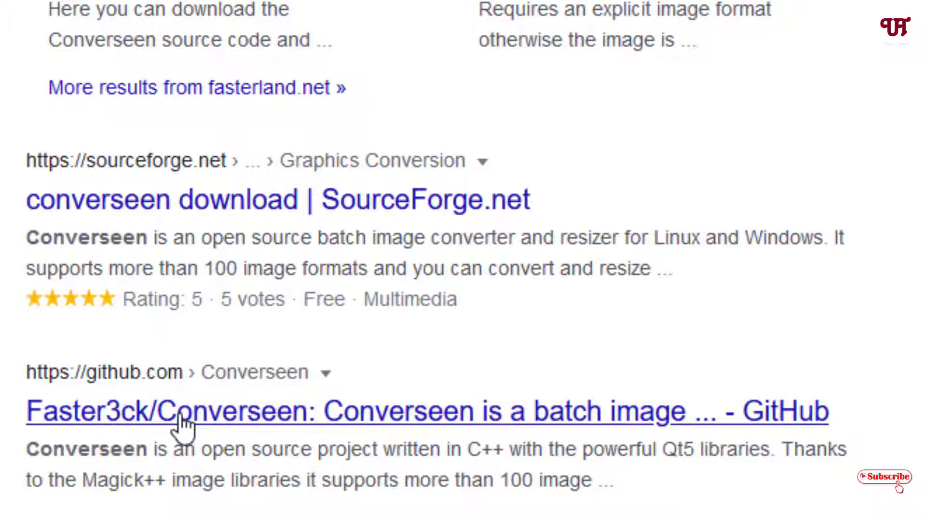
click(185, 427)
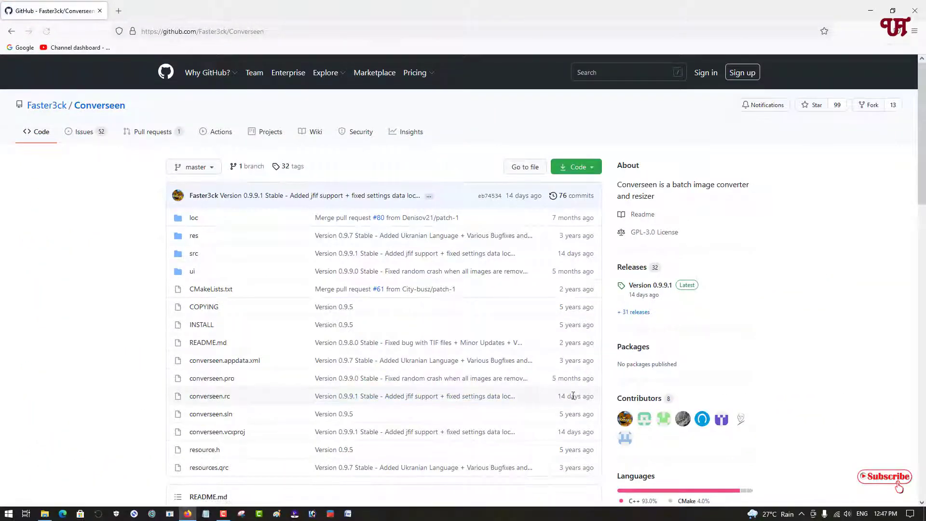
Step: Download Converseen-0.9.9.1-1-win32-setup.exe from the Version 0.9.9.1 release assets and show it in Downloads
click(635, 273)
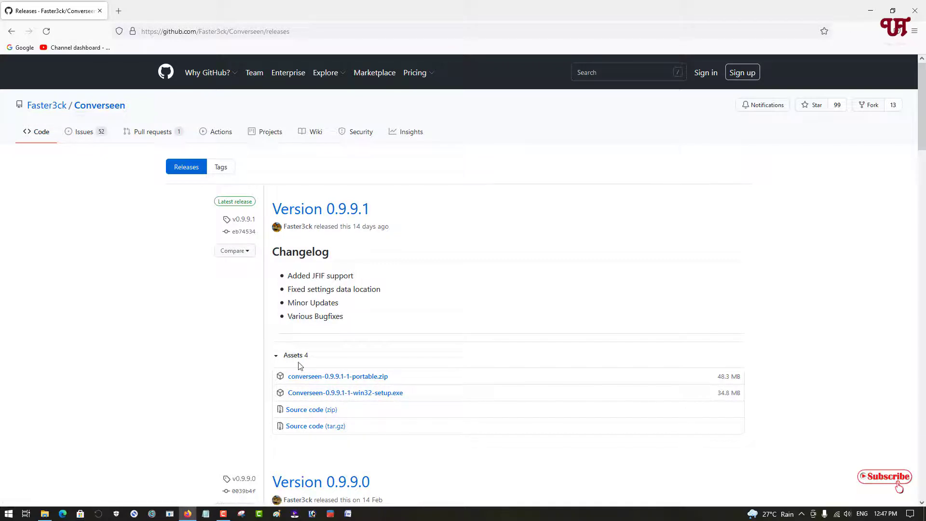
click(277, 357)
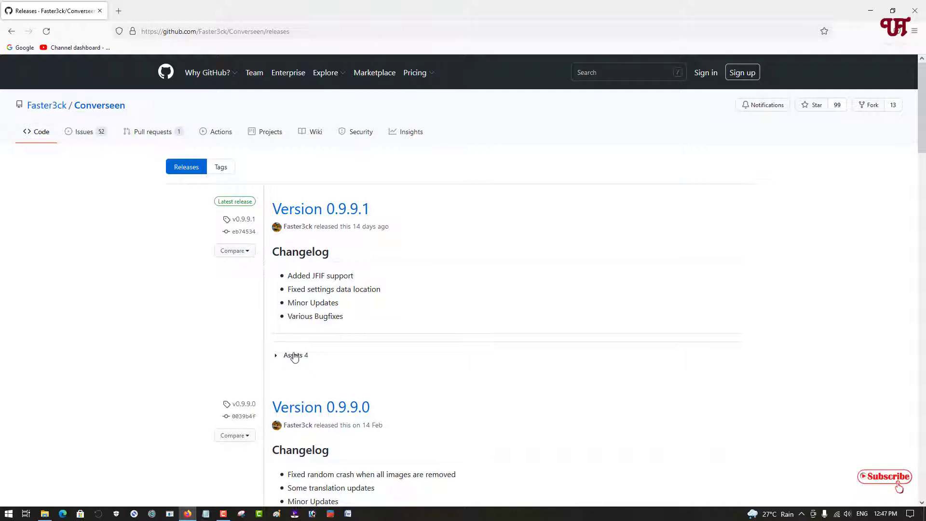
click(292, 356)
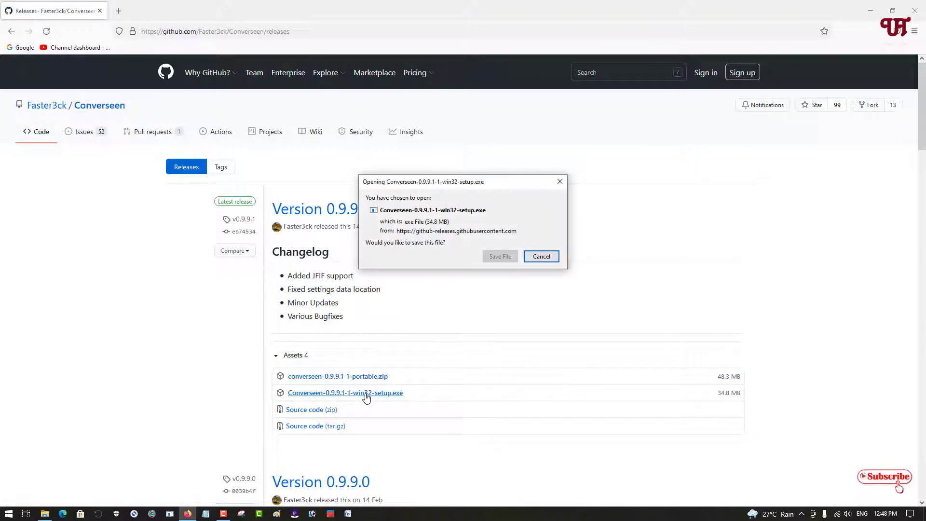
click(500, 258)
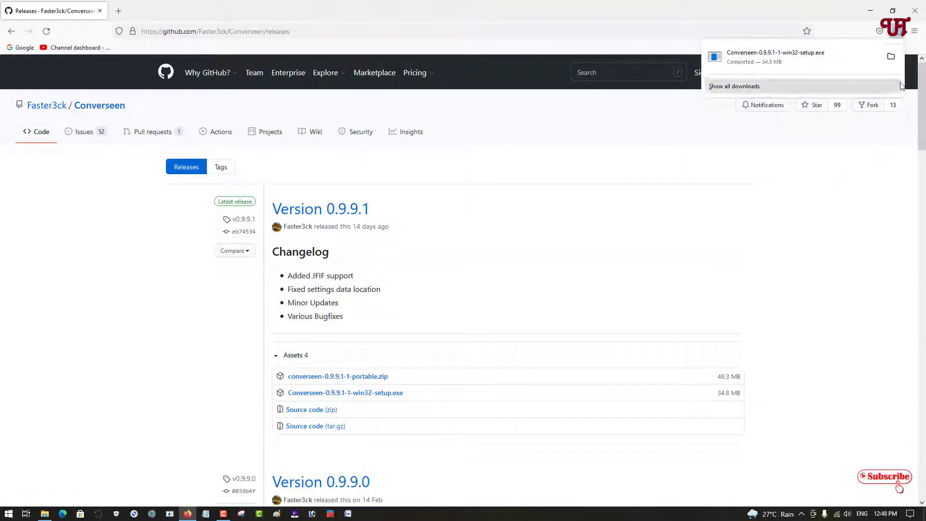
click(891, 56)
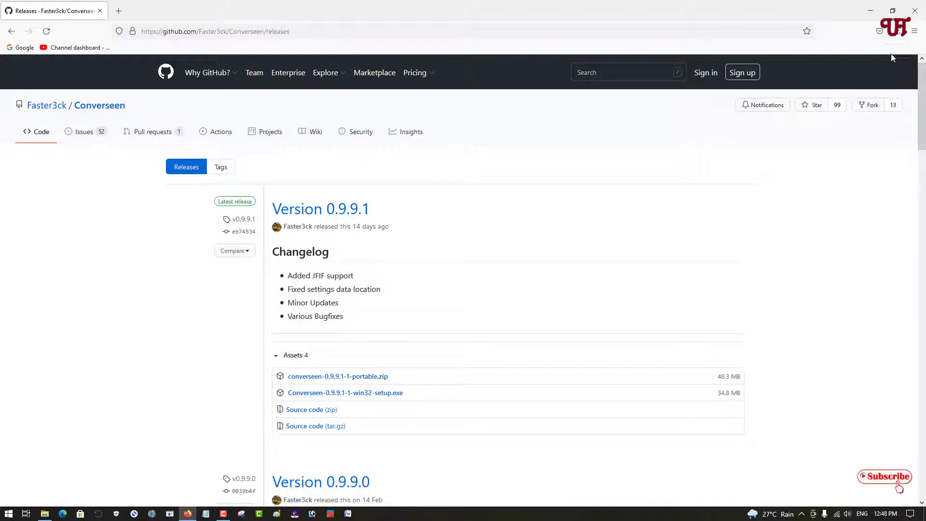
Step: Close Firefox, run the Converseen setup file past the security warning, and close the Downloads folder
click(921, 11)
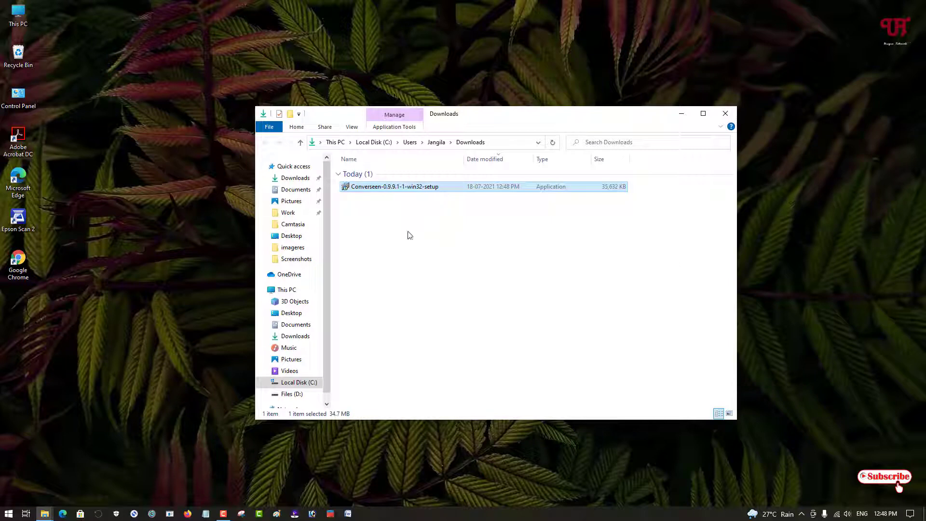
double_click(391, 189)
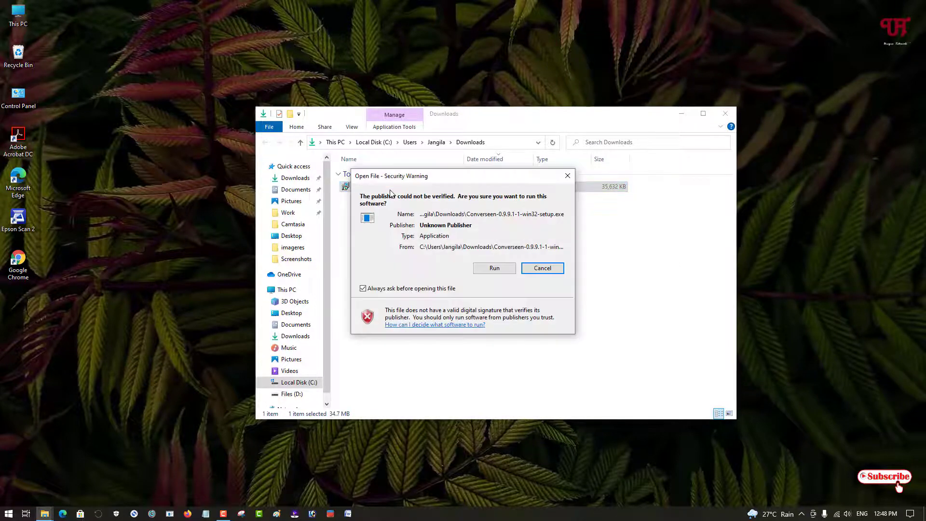
click(494, 269)
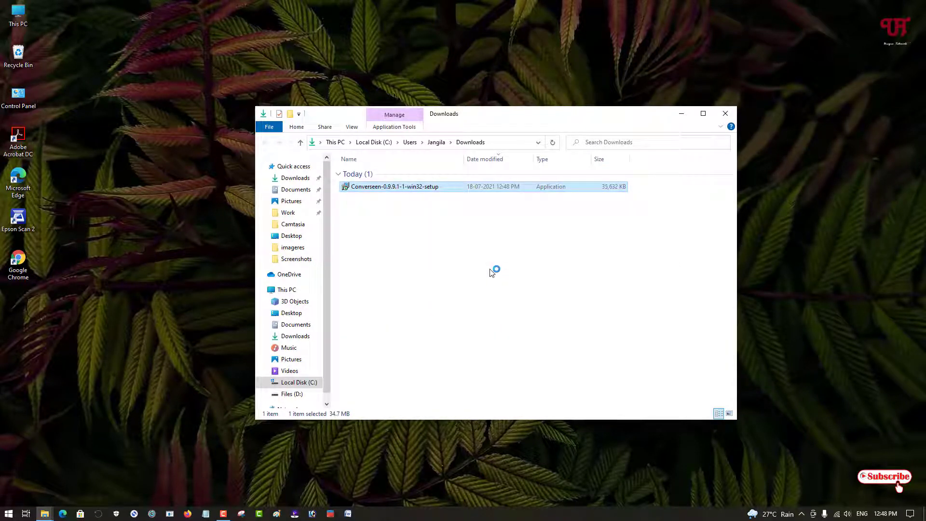
click(726, 115)
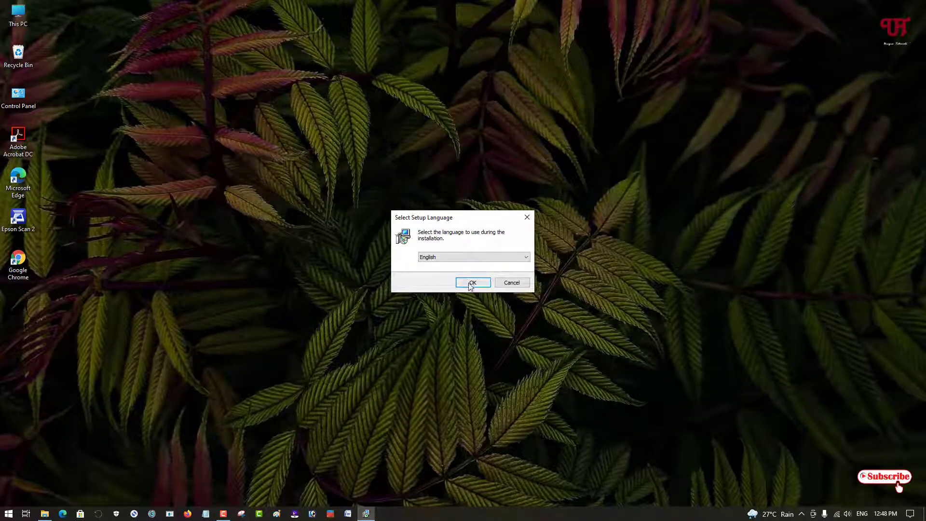
Step: Choose English, accept the license, and keep the default install location and Start Menu folder
click(471, 283)
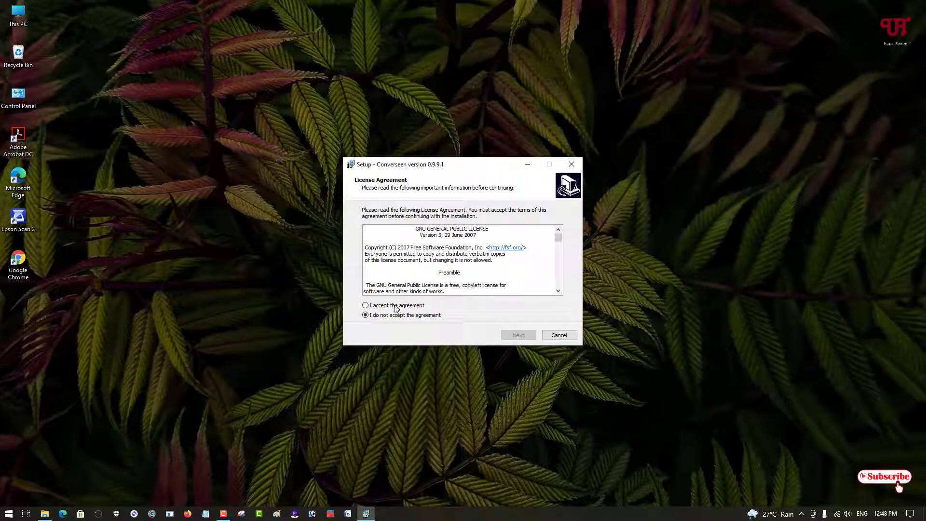
click(389, 308)
click(517, 335)
click(517, 335)
click(517, 336)
click(518, 335)
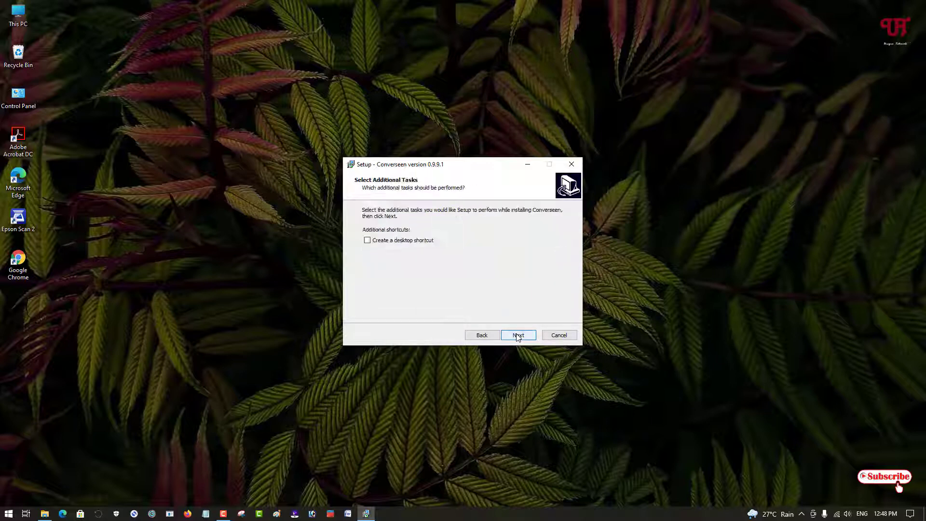
Step: Add a desktop shortcut, install, decline the Ghostscript download, and launch Converseen
click(368, 242)
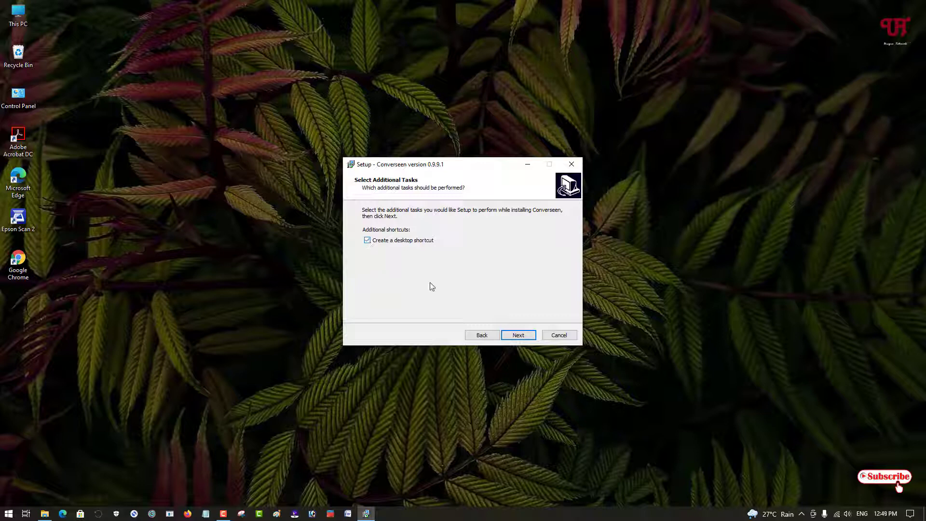
click(514, 336)
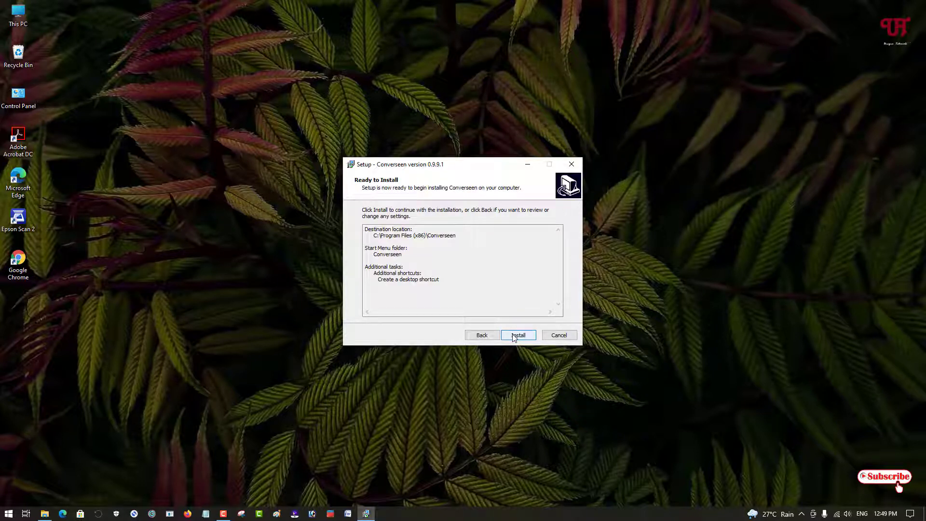
click(514, 337)
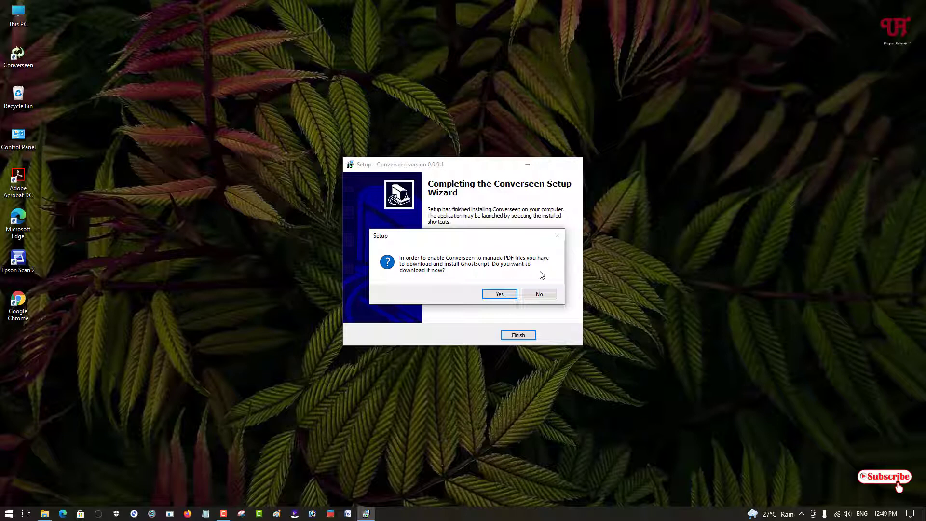
click(549, 297)
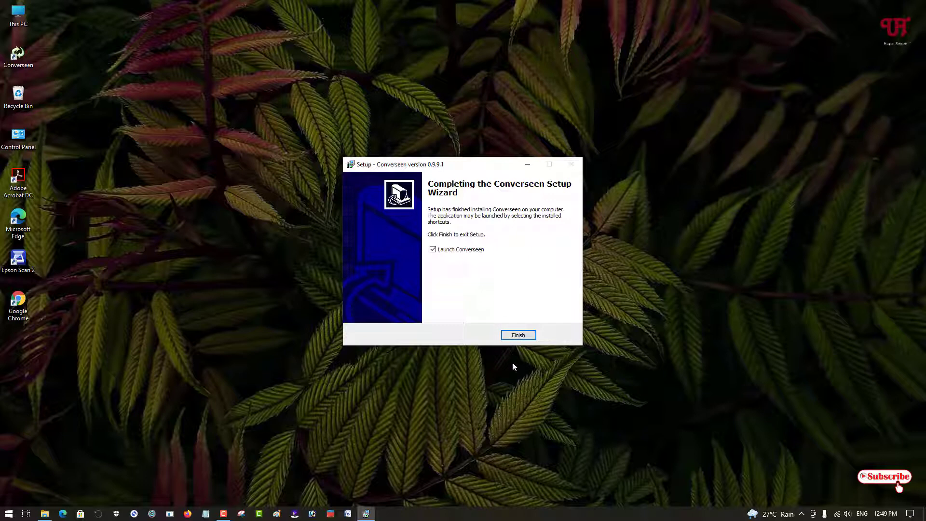
click(515, 335)
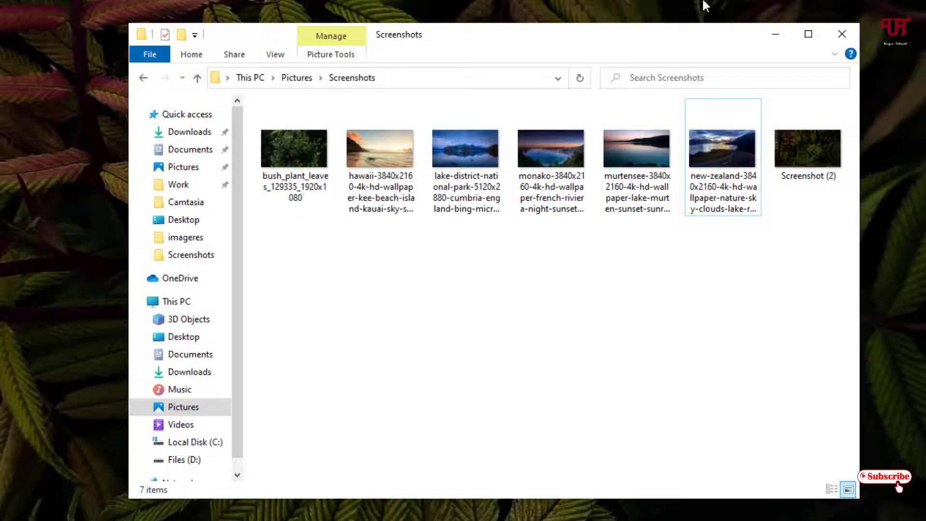
Step: Drag all seven Screenshots images into Converseen's file list, then close the folder window
drag(656, 39, 572, 47)
drag(728, 236, 227, 157)
drag(430, 52, 254, 108)
drag(34, 216, 687, 235)
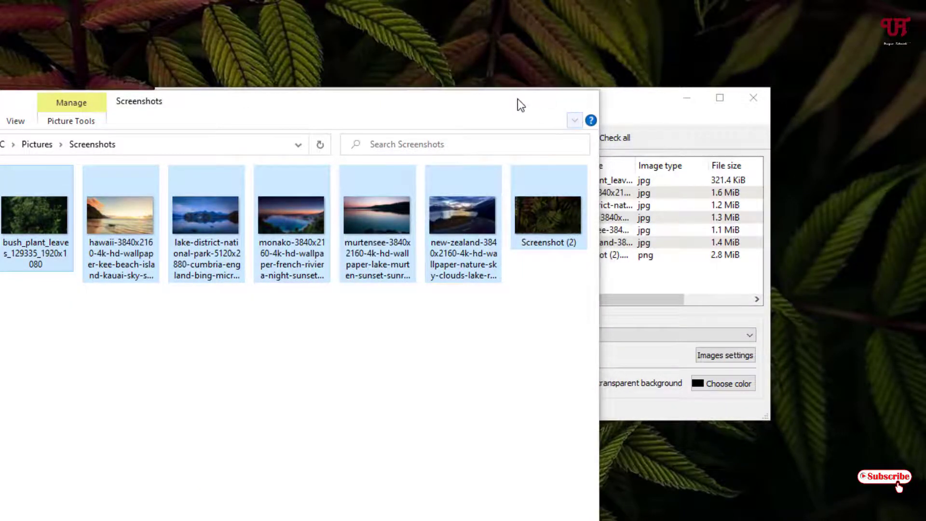
click(517, 100)
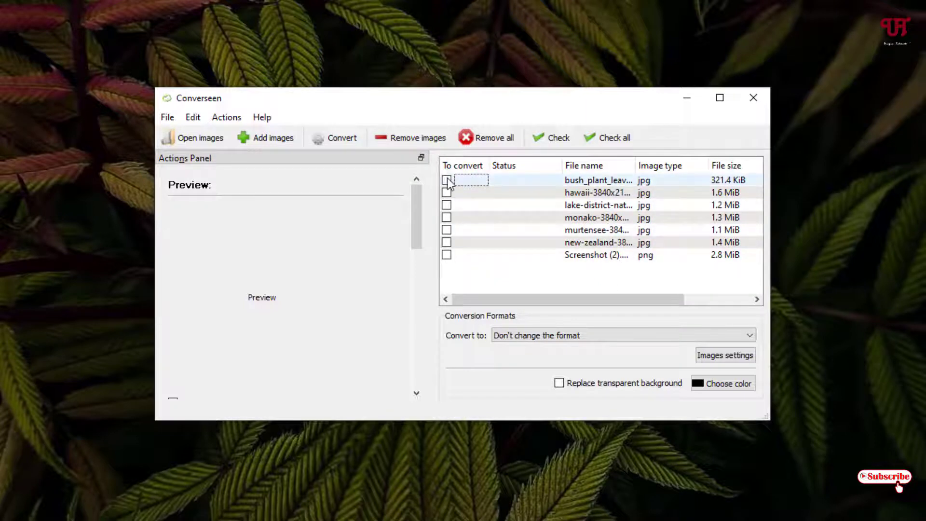
Step: Check all seven images in Converseen's list, including Screenshot (2), using Check all
click(610, 141)
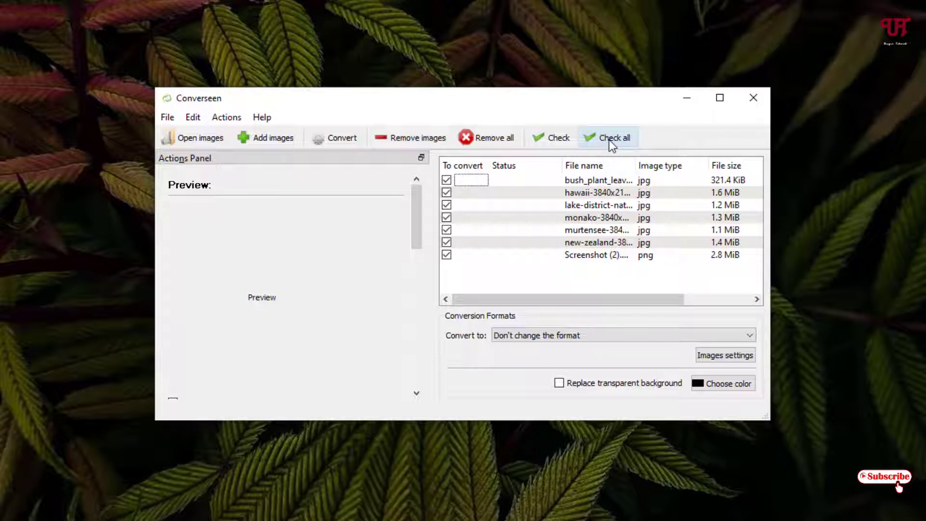
click(447, 180)
click(447, 205)
click(447, 230)
click(446, 255)
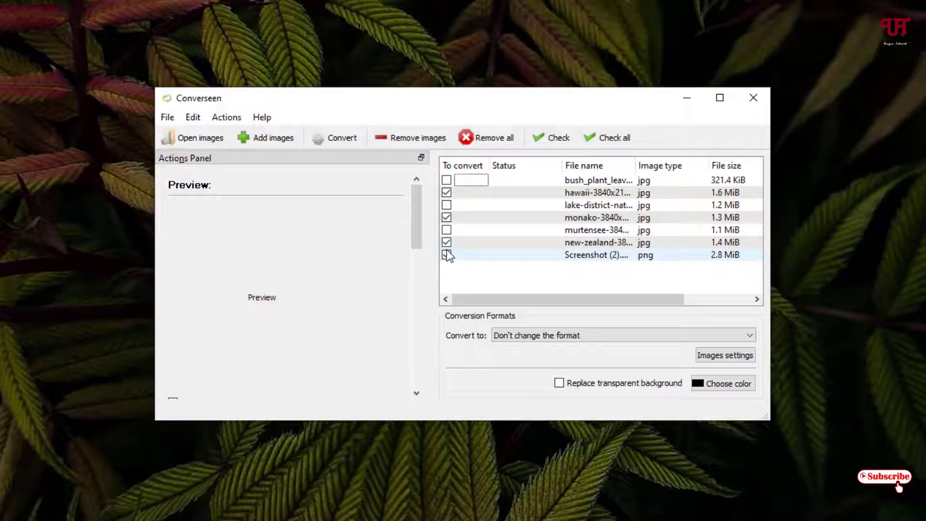
click(447, 255)
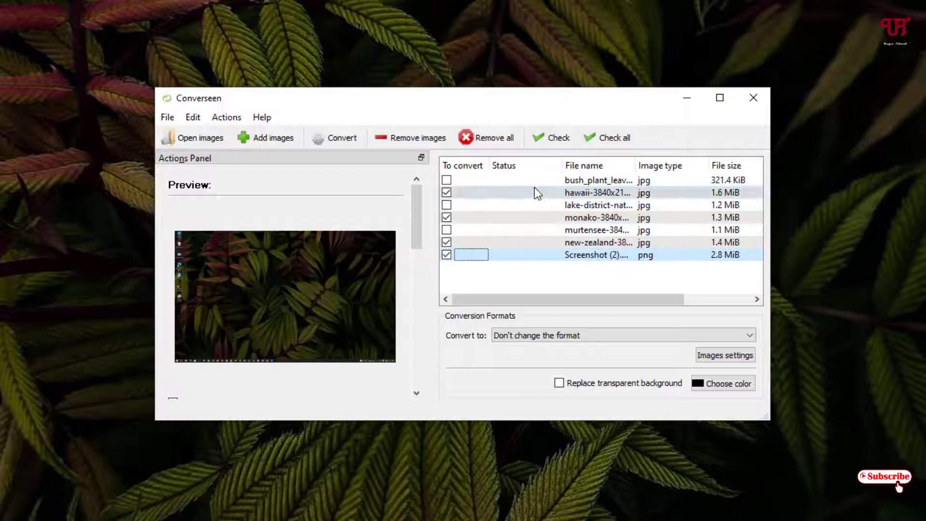
click(611, 138)
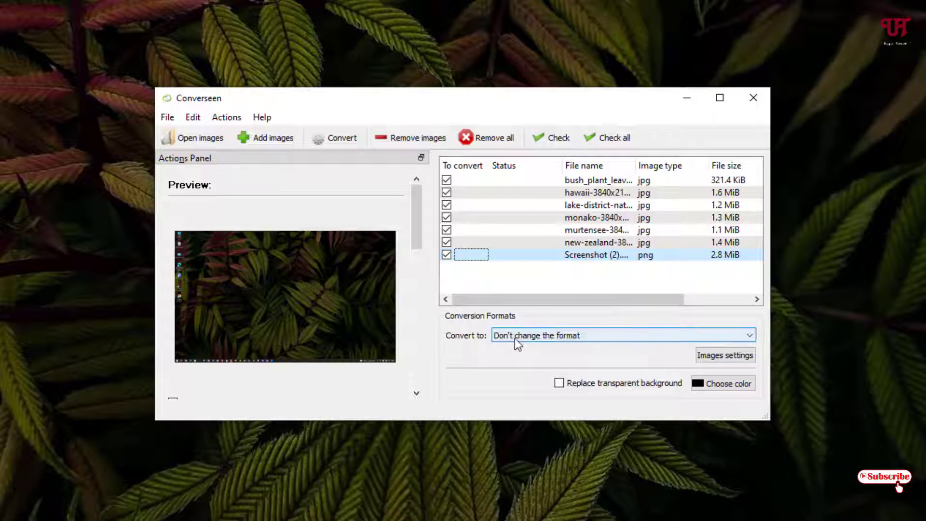
Step: Pick PDF - (Portable Document Format) from the Convert to format list
click(568, 334)
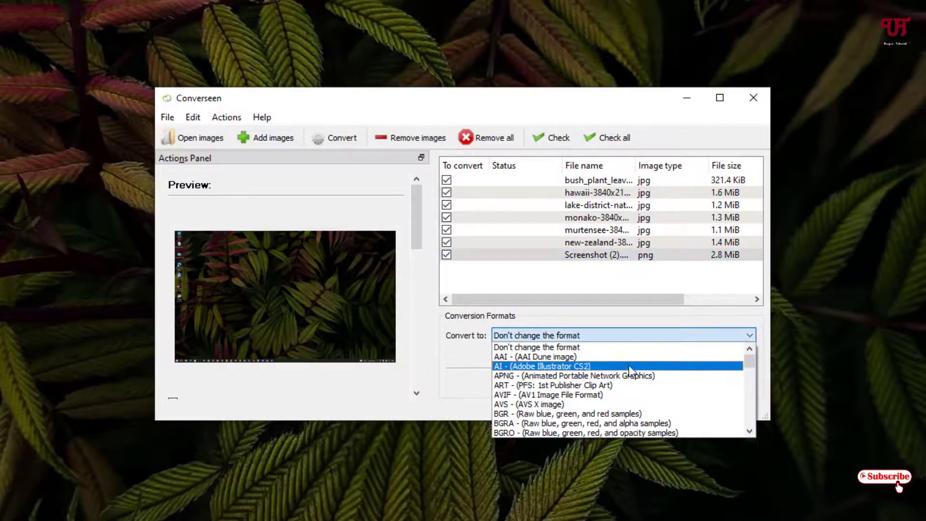
drag(747, 359, 748, 402)
scroll(660, 392, up, 4)
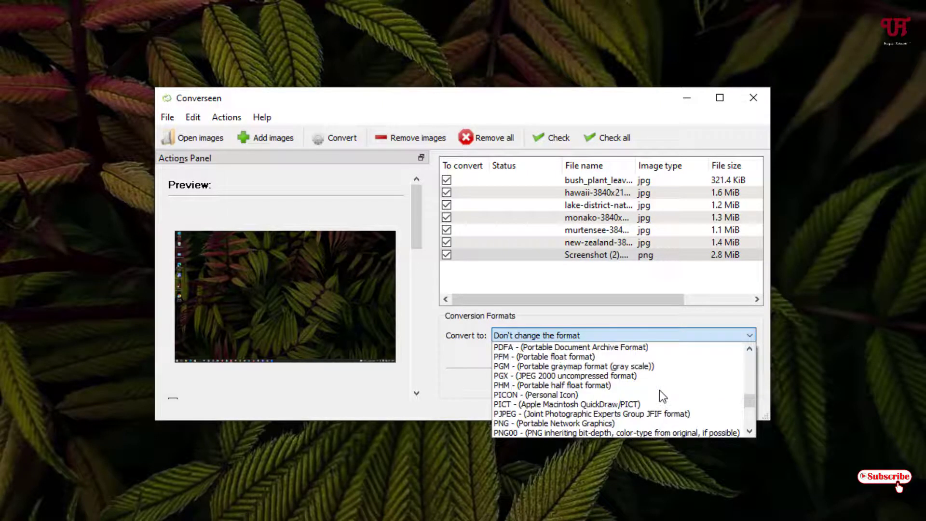
scroll(659, 390, up, 2)
scroll(659, 390, down, 1)
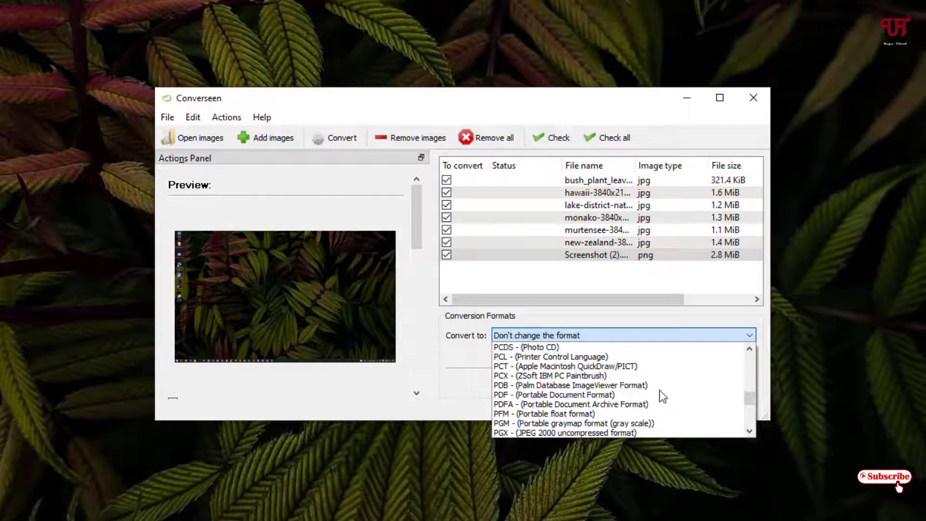
click(526, 396)
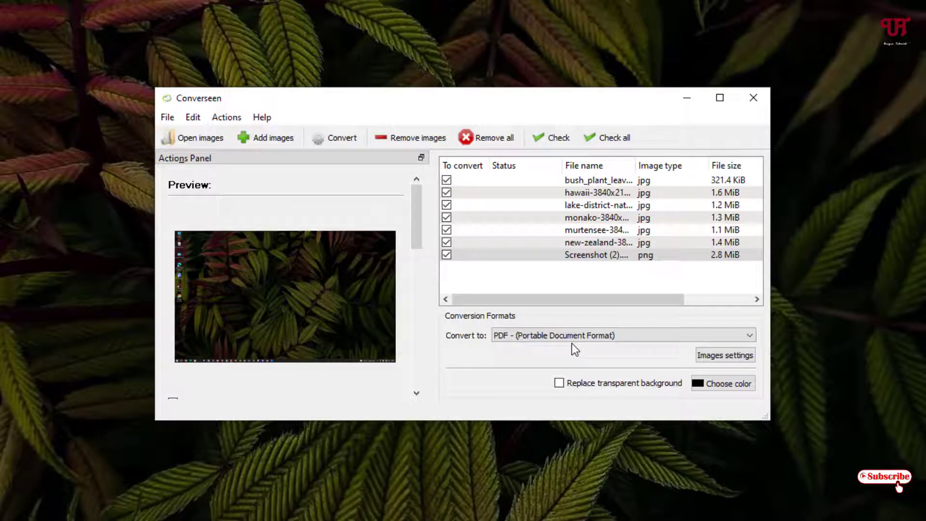
Step: Set both JPEG and PNG quality to 100 in Image settings and confirm
click(726, 359)
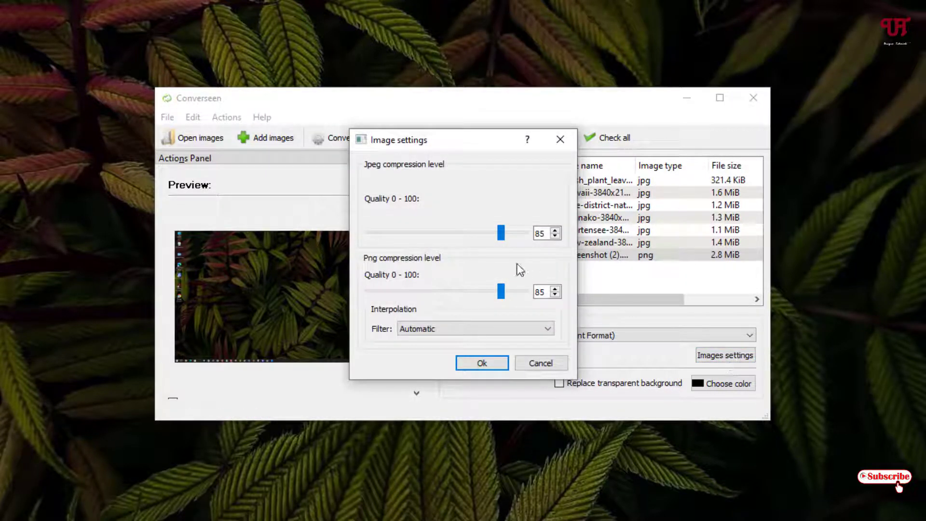
drag(502, 233, 548, 241)
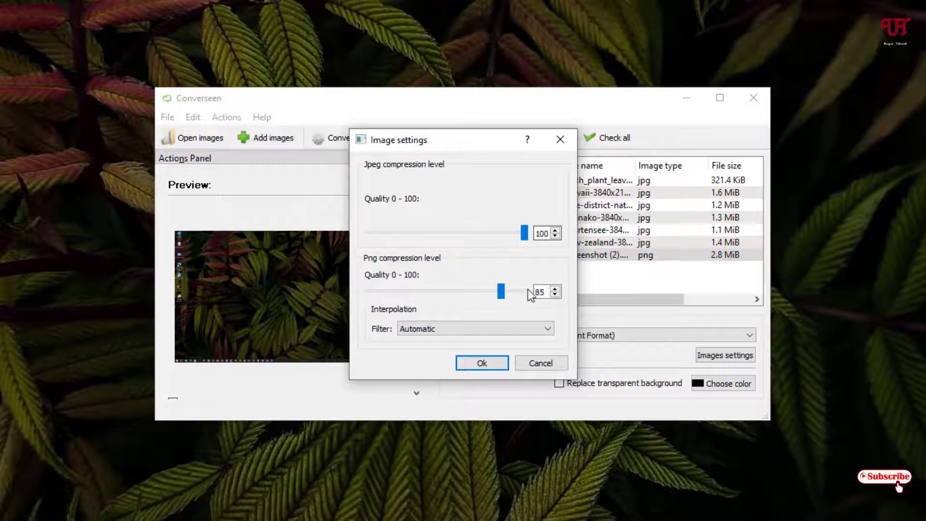
drag(502, 294, 537, 294)
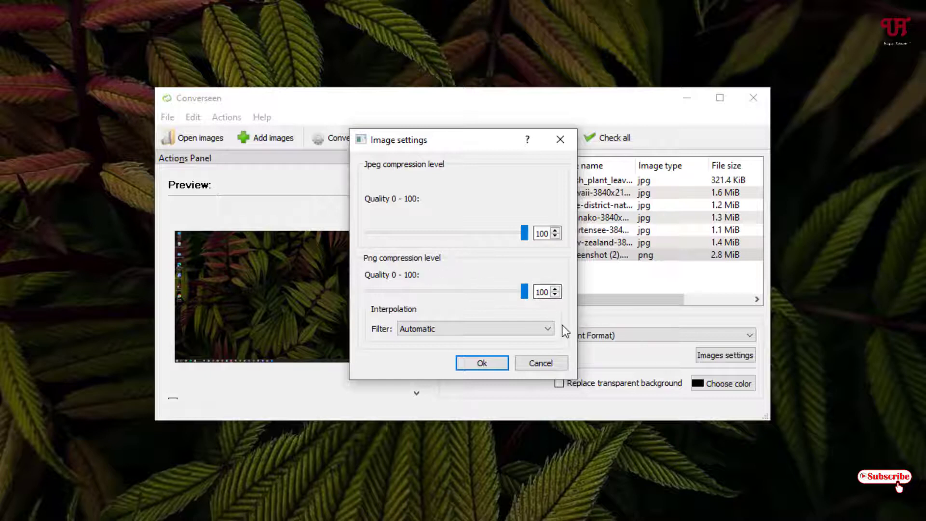
click(483, 363)
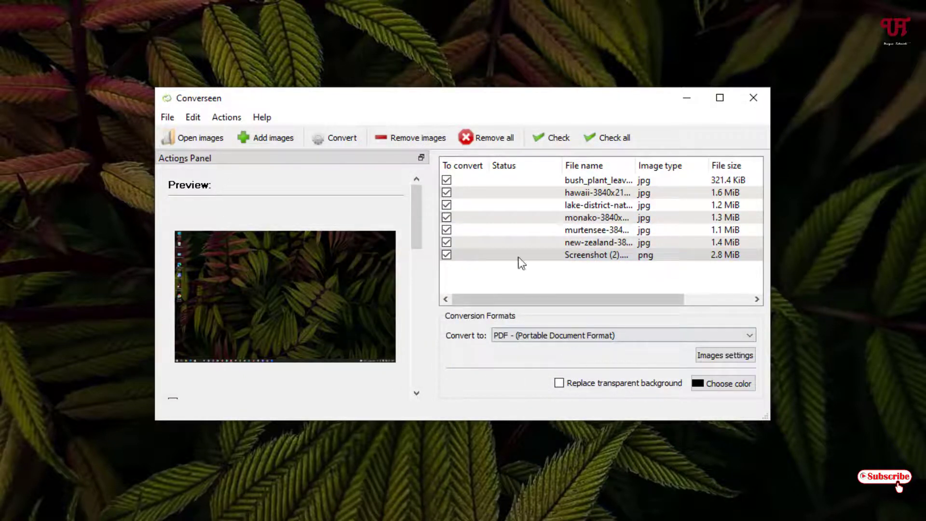
Step: Convert the seven images to PDF, then open all the destination folders
click(334, 140)
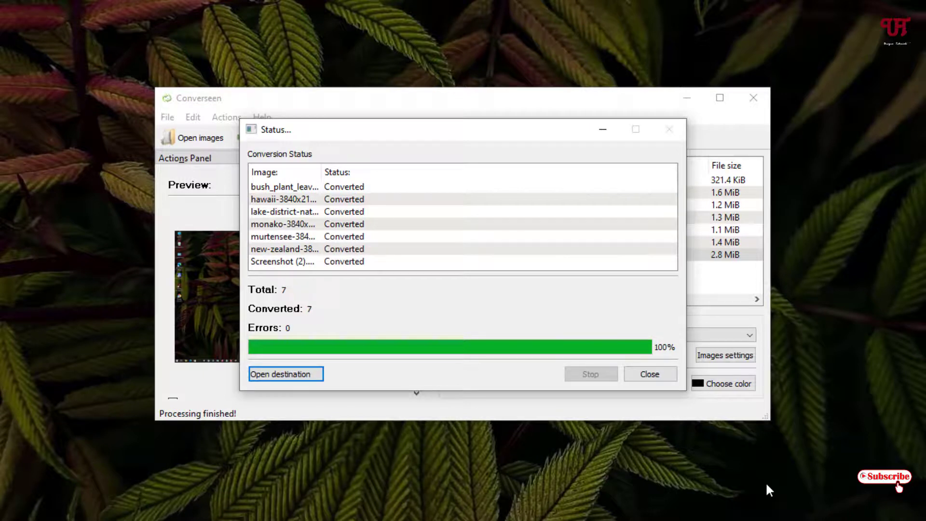
click(290, 376)
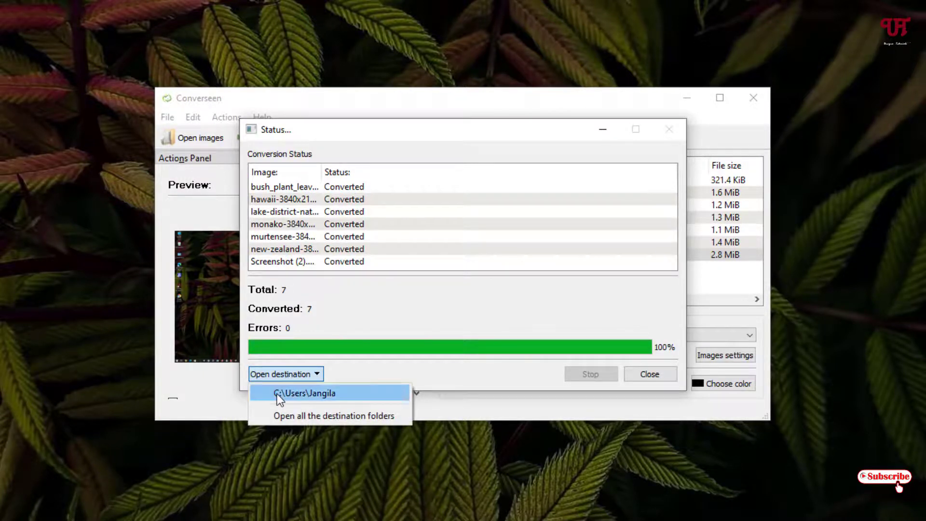
click(287, 414)
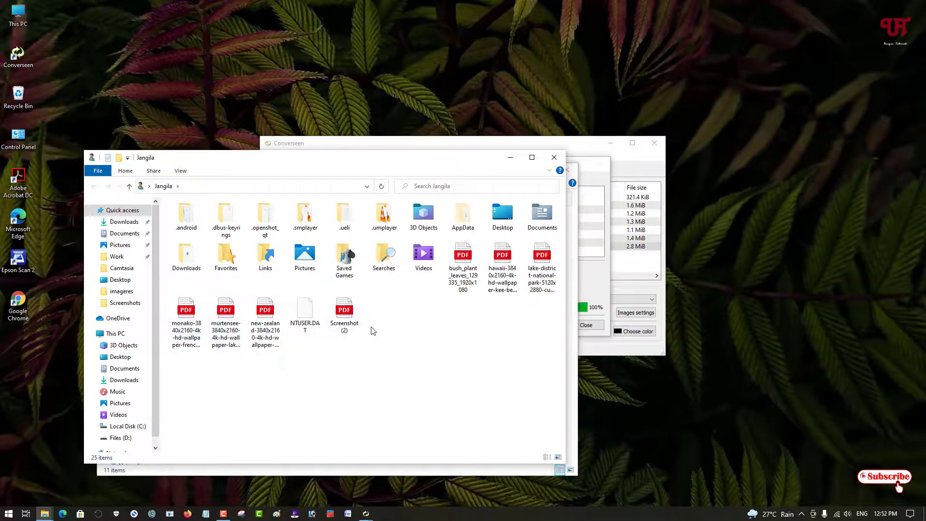
Step: Check the bush_plant PDF in Edge, then close it and both folder windows
double_click(456, 261)
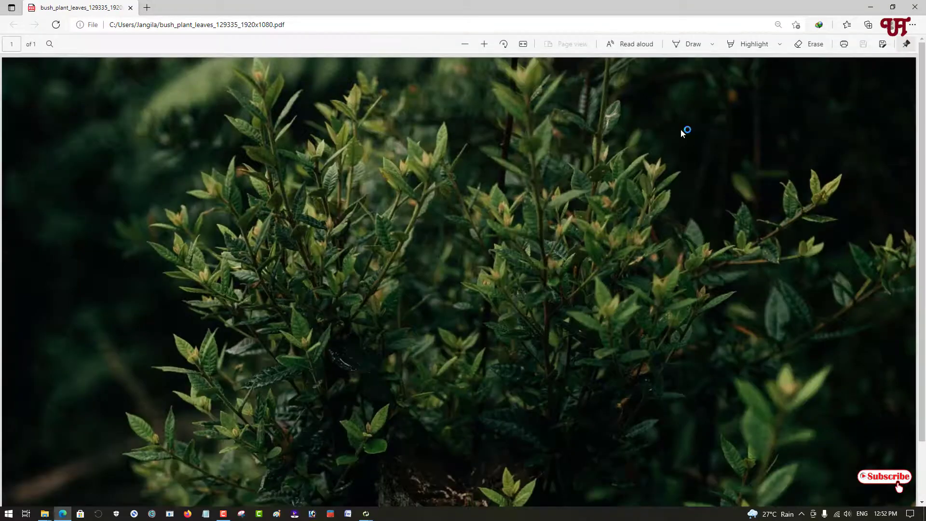
click(915, 7)
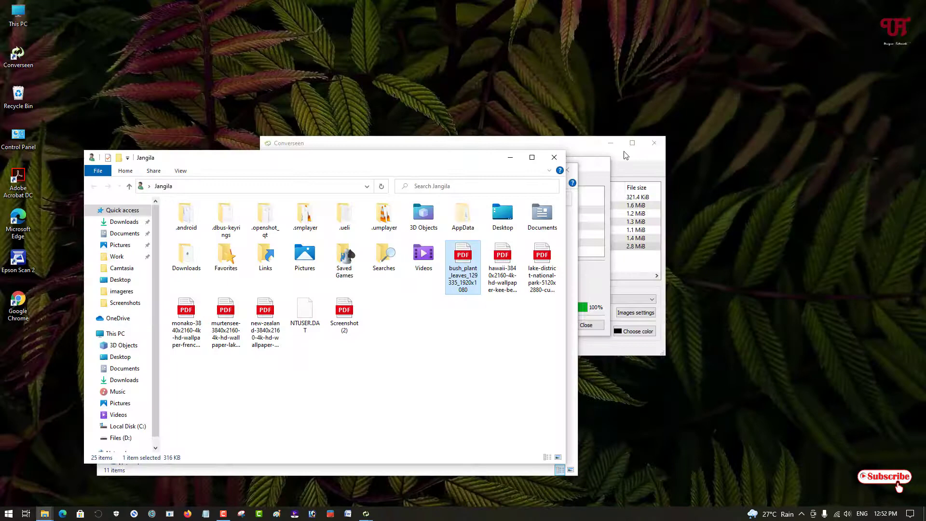
click(561, 165)
click(565, 169)
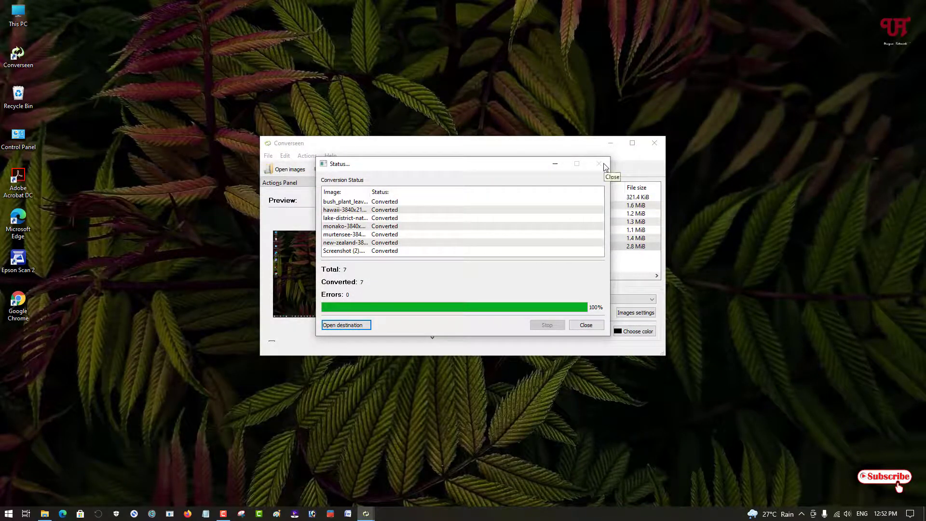
Step: Dismiss the Status report of the seven PDF conversions and quit Converseen
click(586, 326)
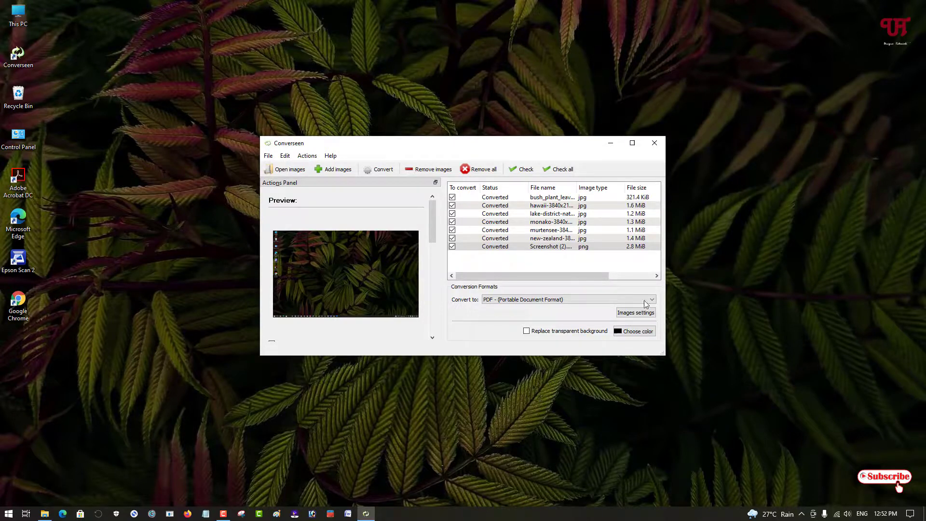
click(655, 143)
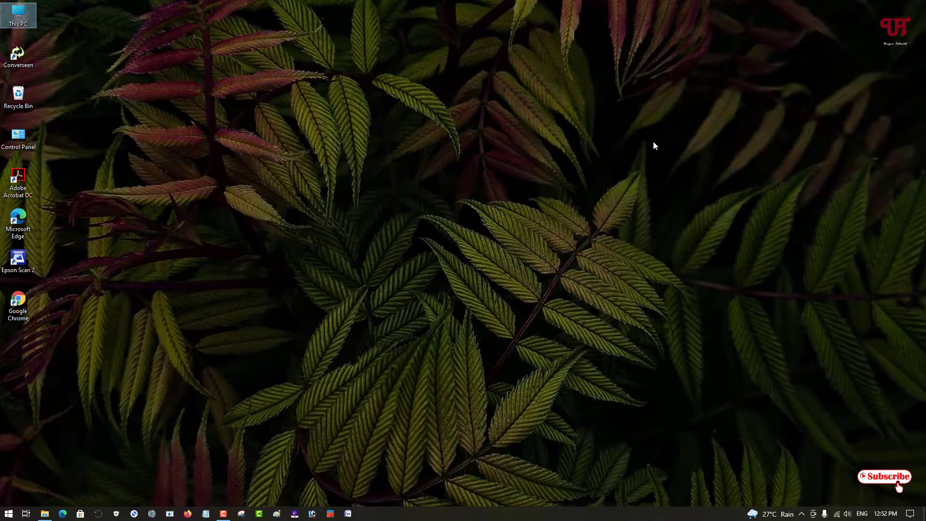